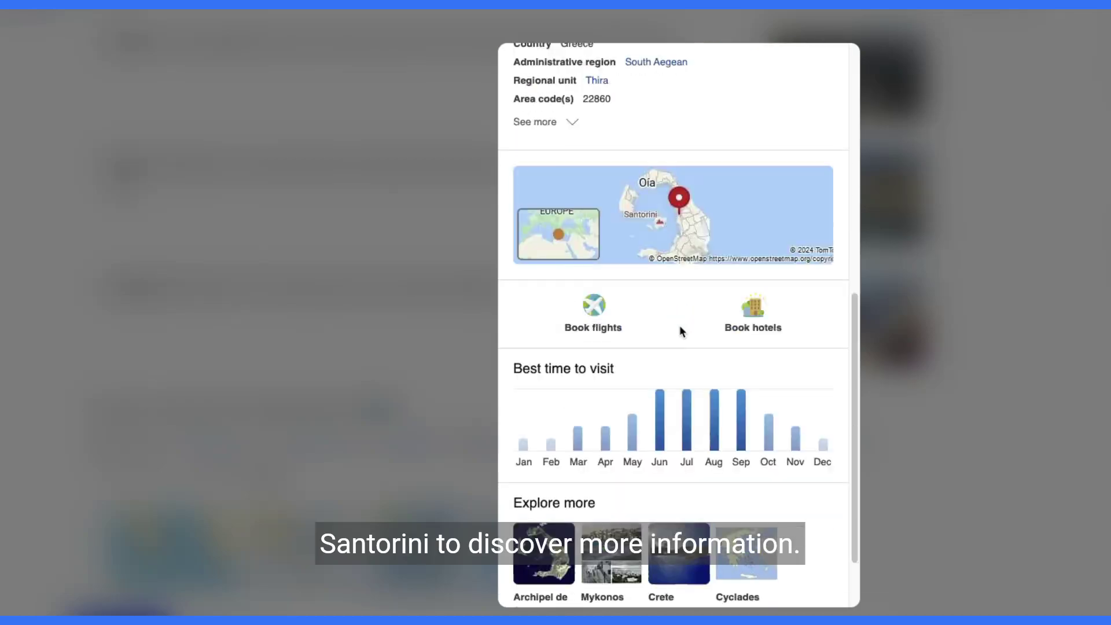
# Look through the Santorini travel card and the Athens-to-Naxos ferry answer, covering ferry options, tours and local operators
pyautogui.scroll(-2, 679, 325)
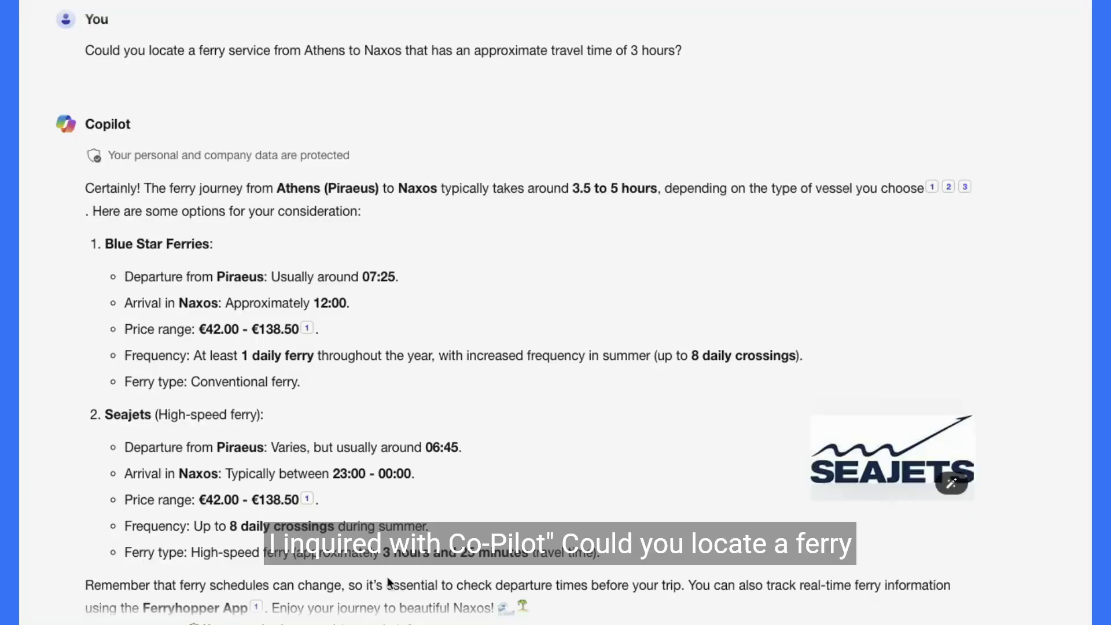
pyautogui.scroll(-2, 387, 581)
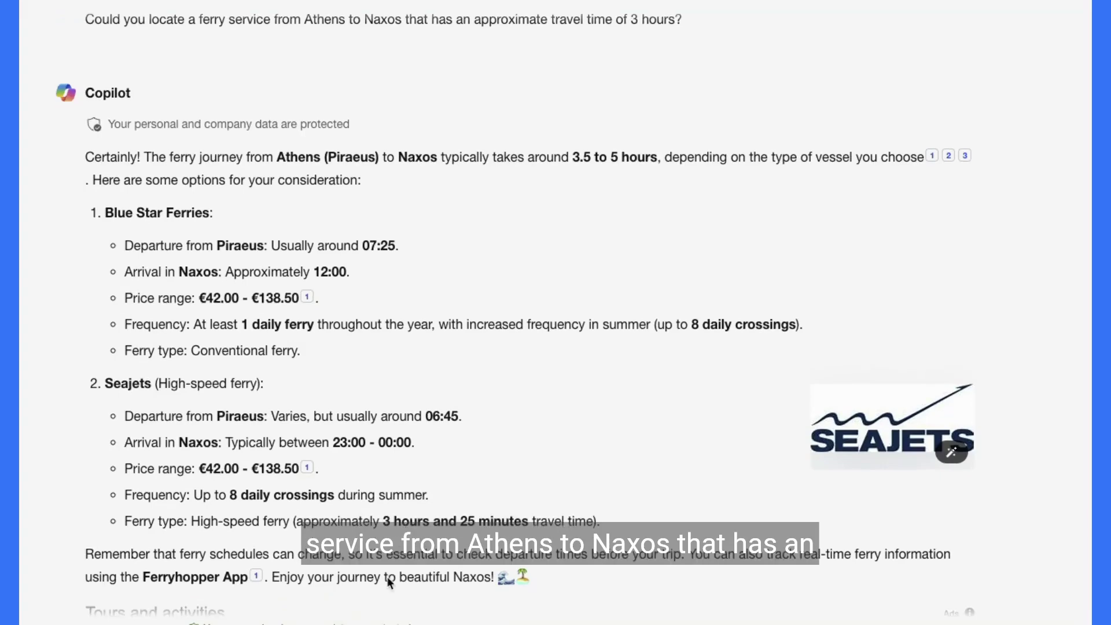
pyautogui.scroll(-2, 387, 582)
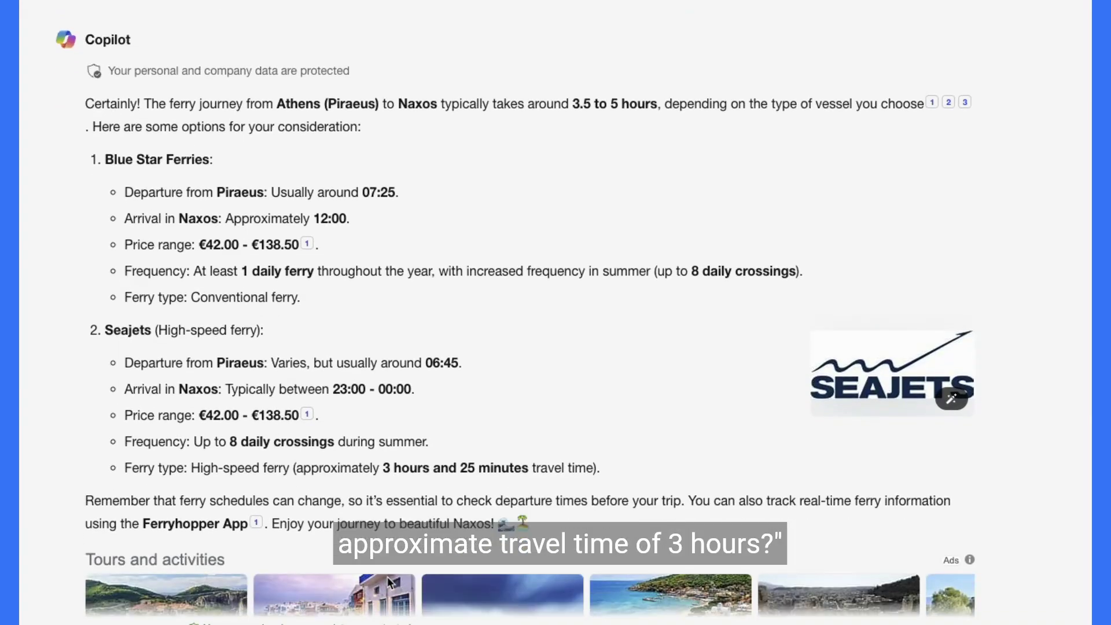
pyautogui.scroll(-4, 388, 581)
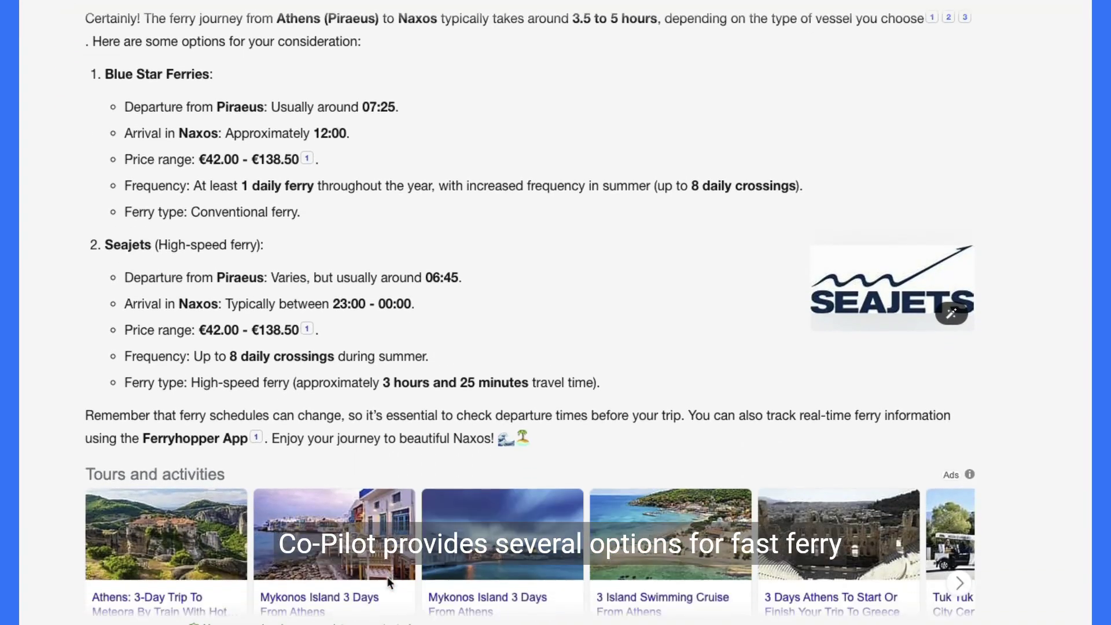
pyautogui.scroll(-2, 387, 580)
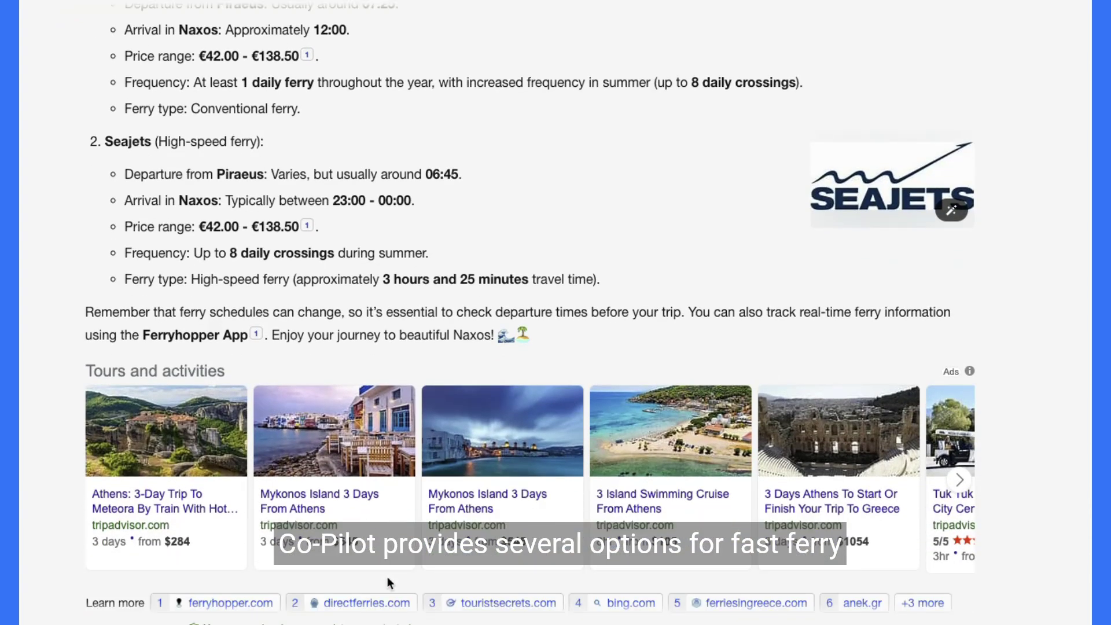
pyautogui.scroll(-2, 385, 576)
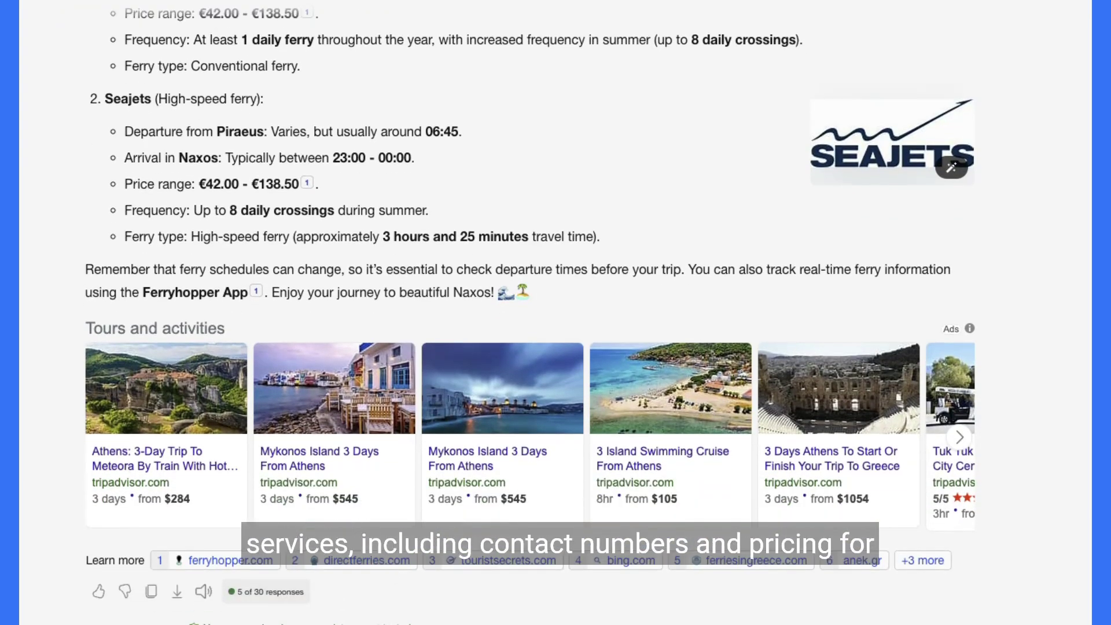
pyautogui.scroll(-2, 395, 572)
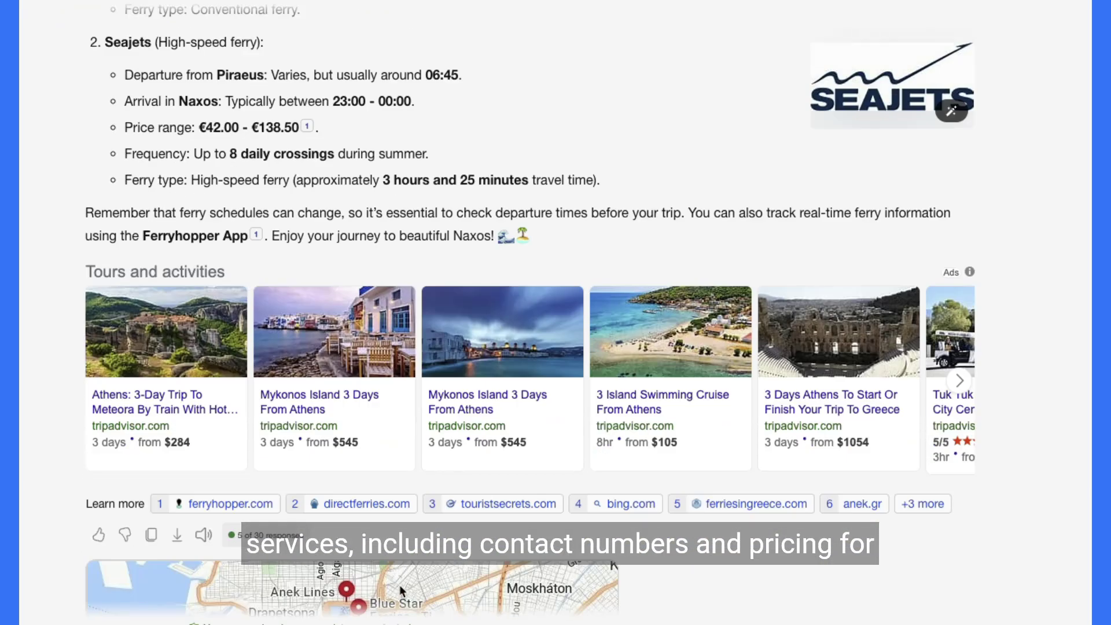
pyautogui.scroll(-2, 399, 584)
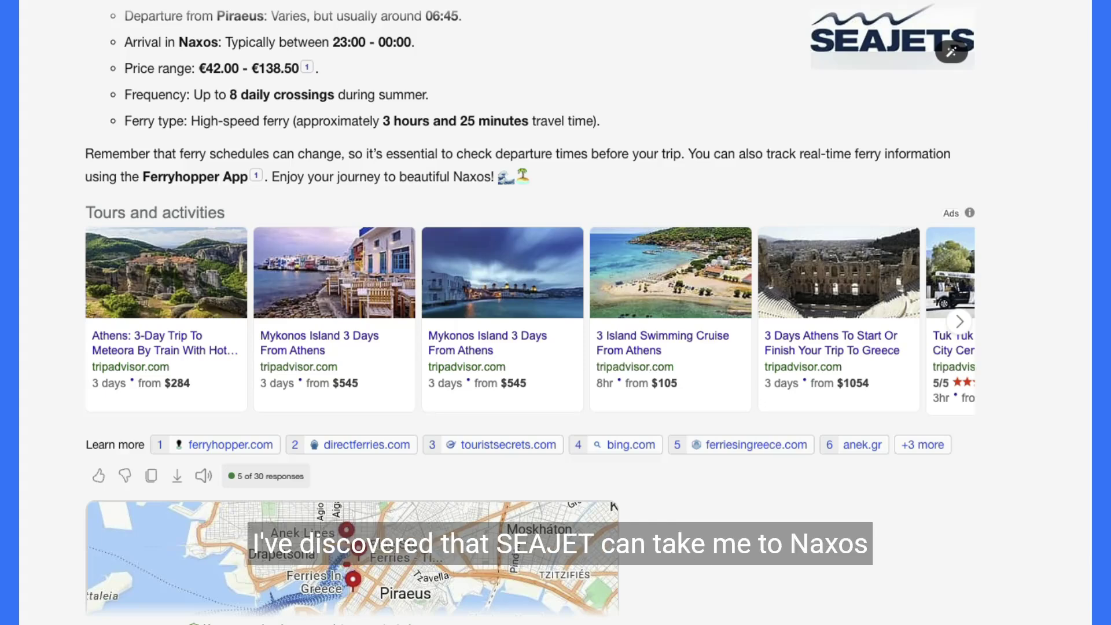
pyautogui.scroll(-3, 419, 591)
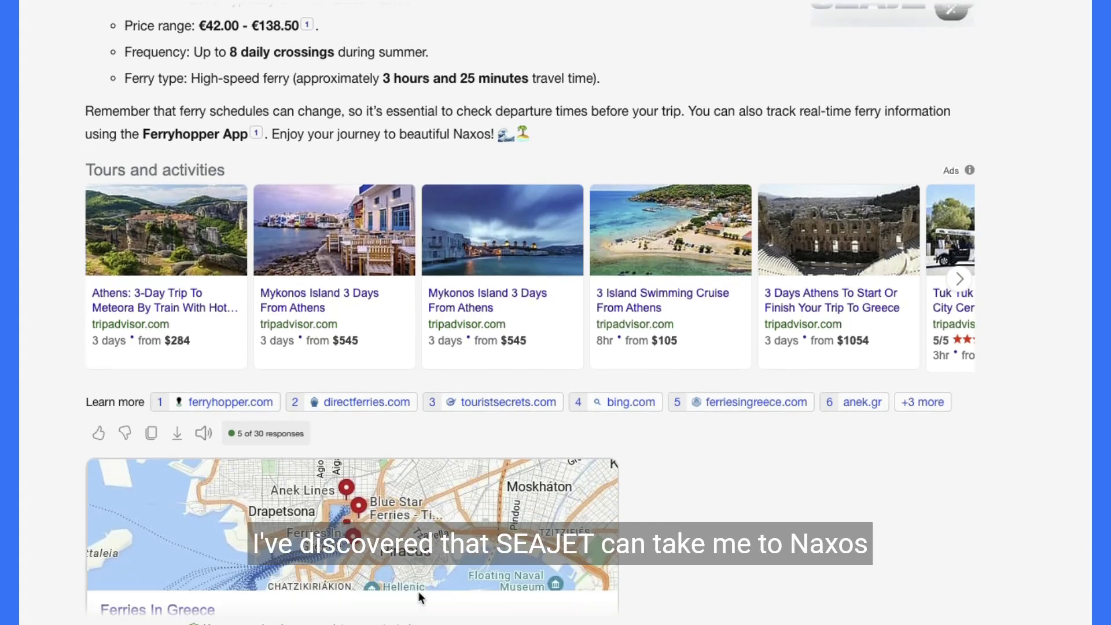
pyautogui.scroll(-2, 411, 604)
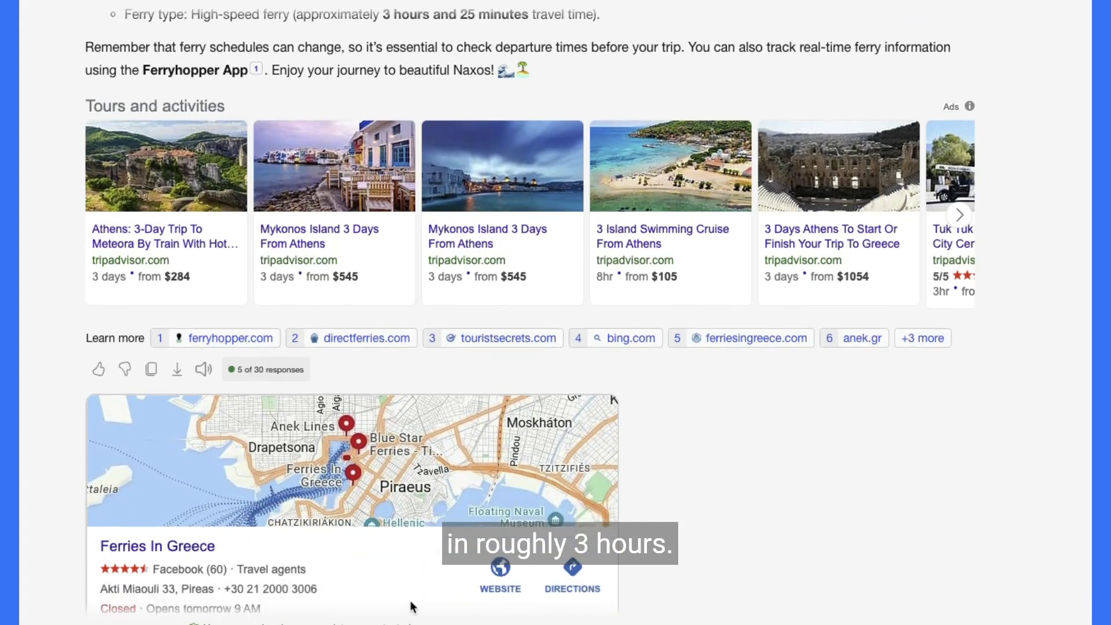
pyautogui.scroll(-5, 196, 348)
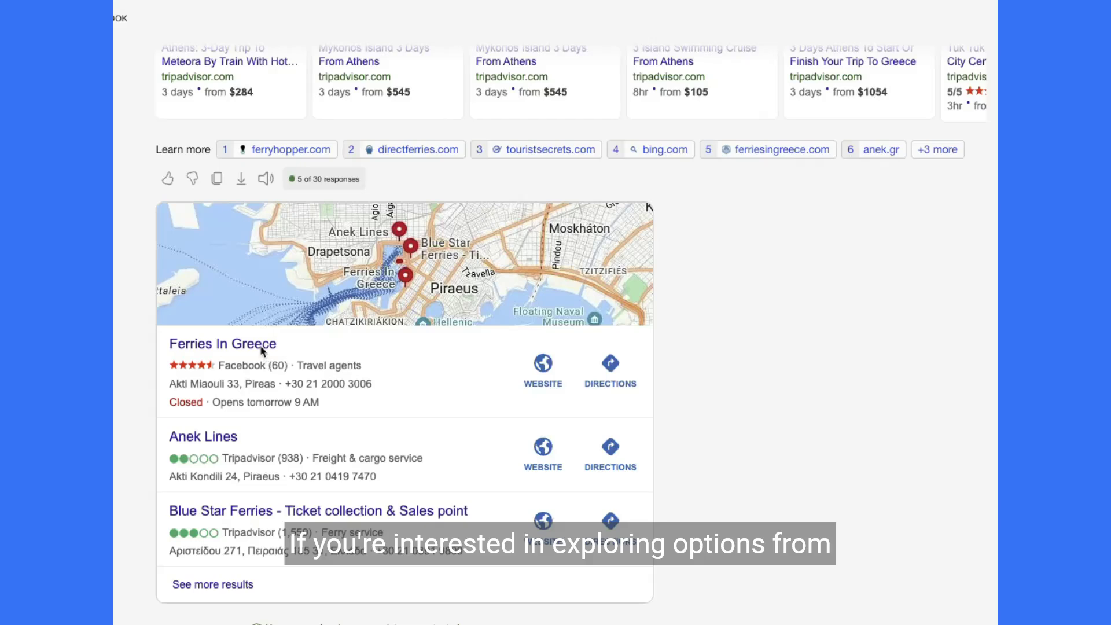
# Open the Ferries In Greece listing and view its contact and business details
pyautogui.click(259, 345)
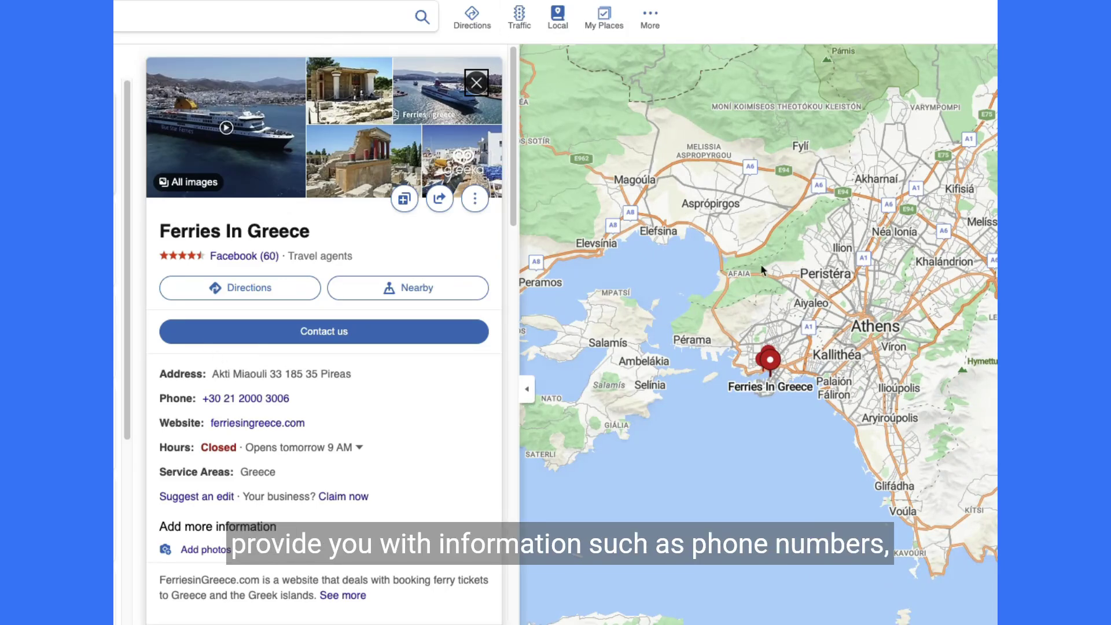
pyautogui.scroll(-3, 669, 384)
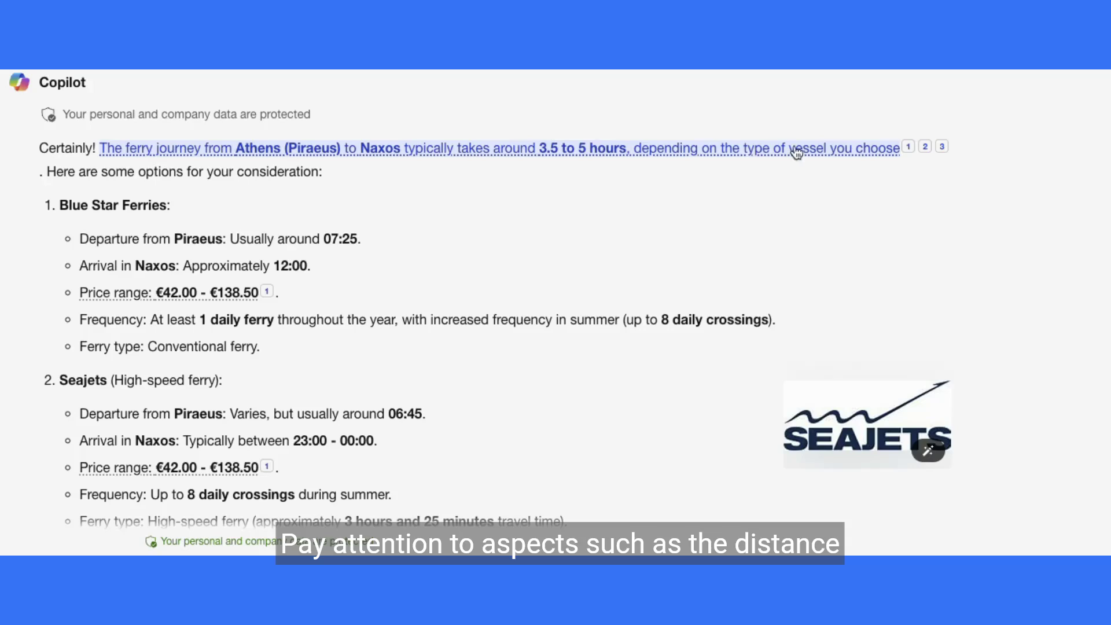
# Export the Athens-to-Naxos ferry answer as a PDF
pyautogui.moveTo(819, 149)
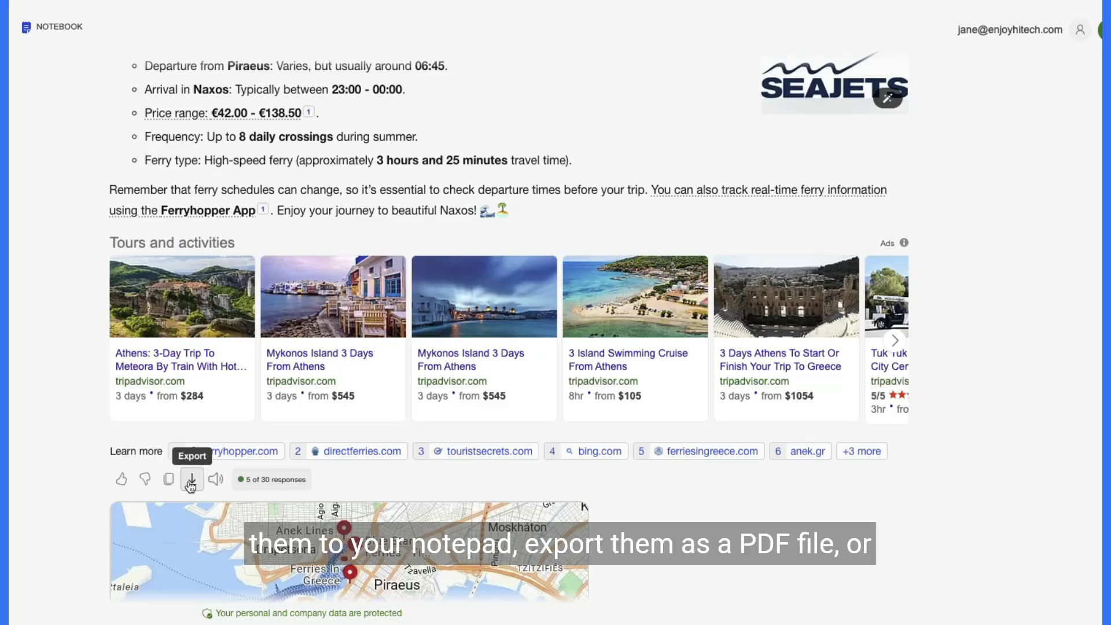
pyautogui.click(191, 481)
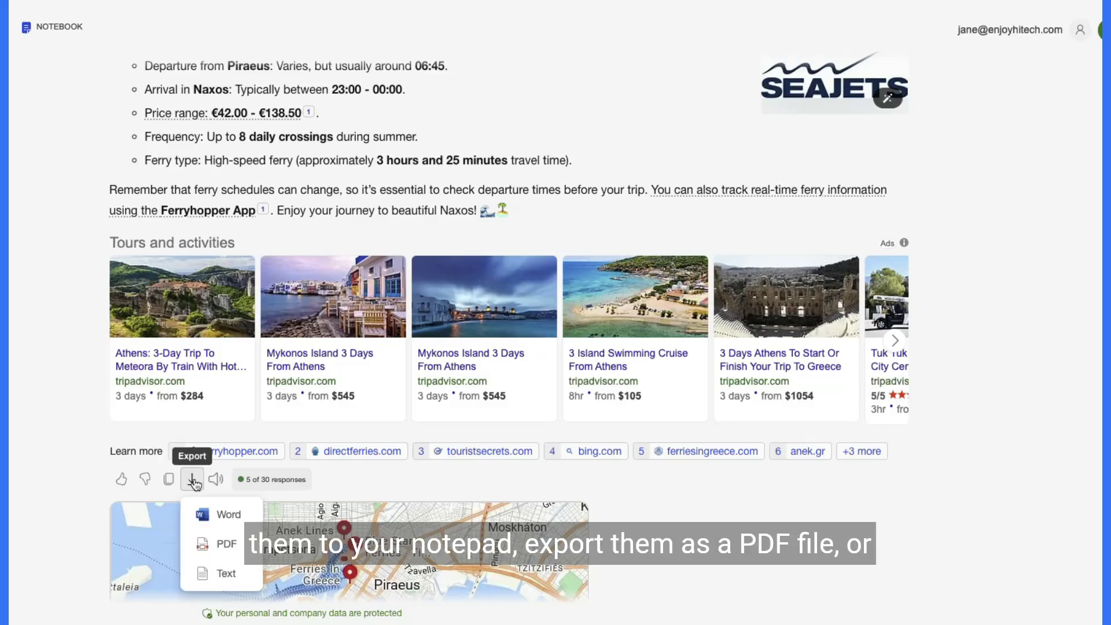
pyautogui.click(227, 544)
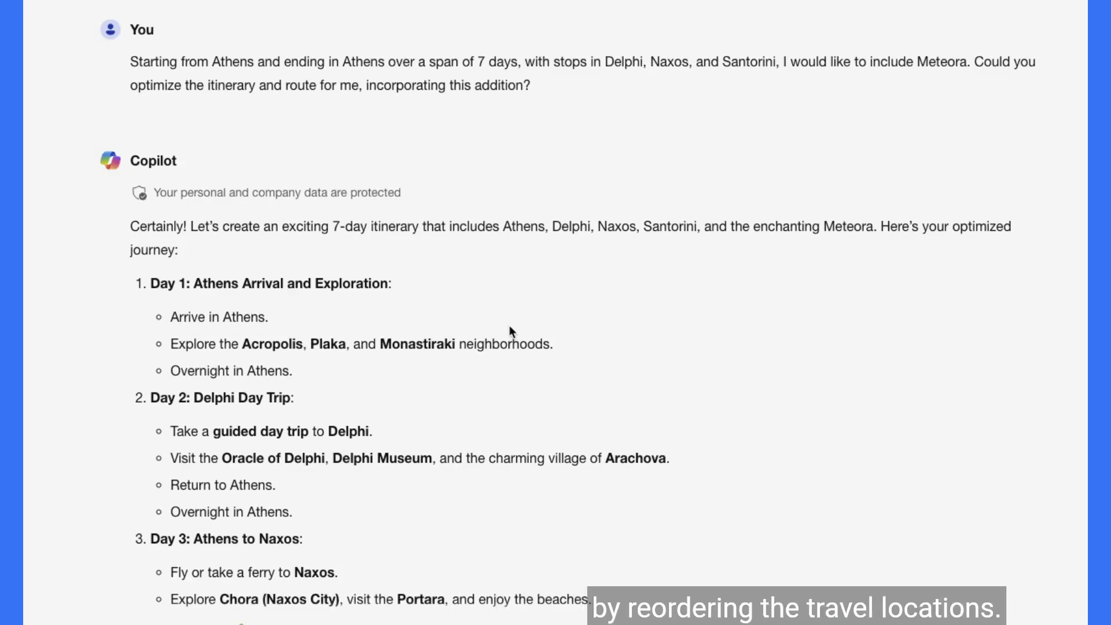
# Read the optimized 7-day Greece itinerary, from the Athens arrival on day 1 to the Meteora stop on day 7
pyautogui.scroll(-2, 510, 330)
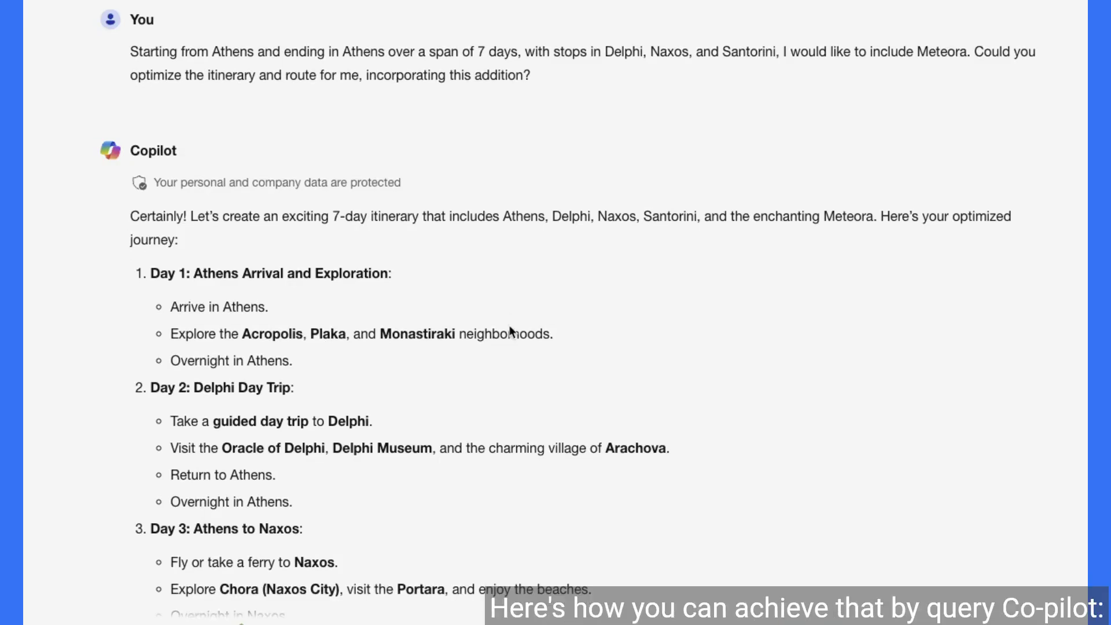
pyautogui.scroll(-1, 510, 331)
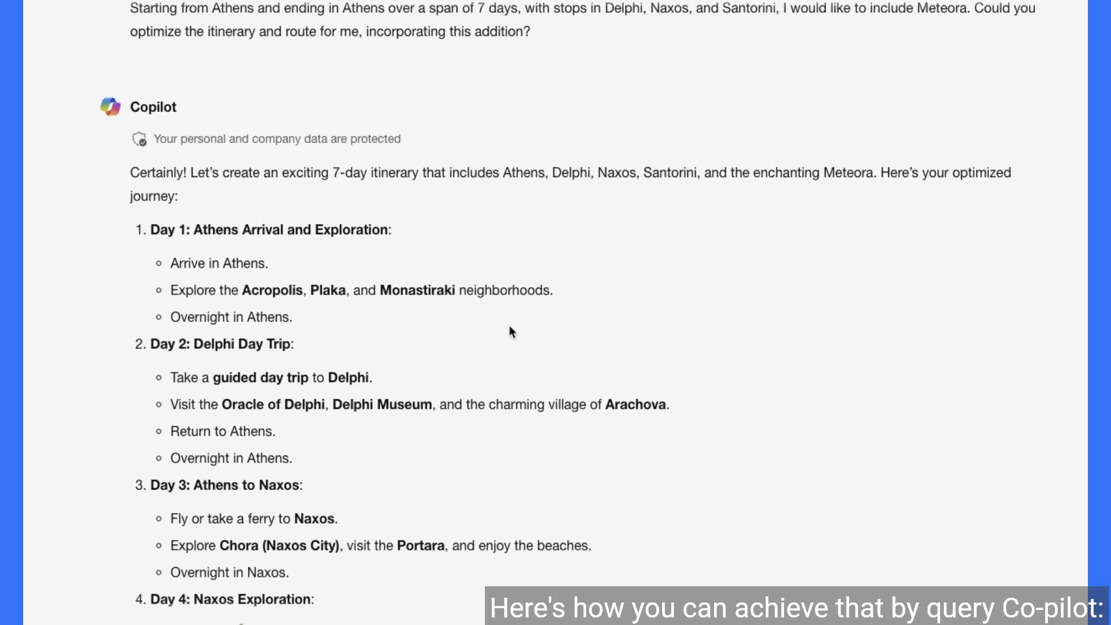
pyautogui.scroll(-1, 511, 331)
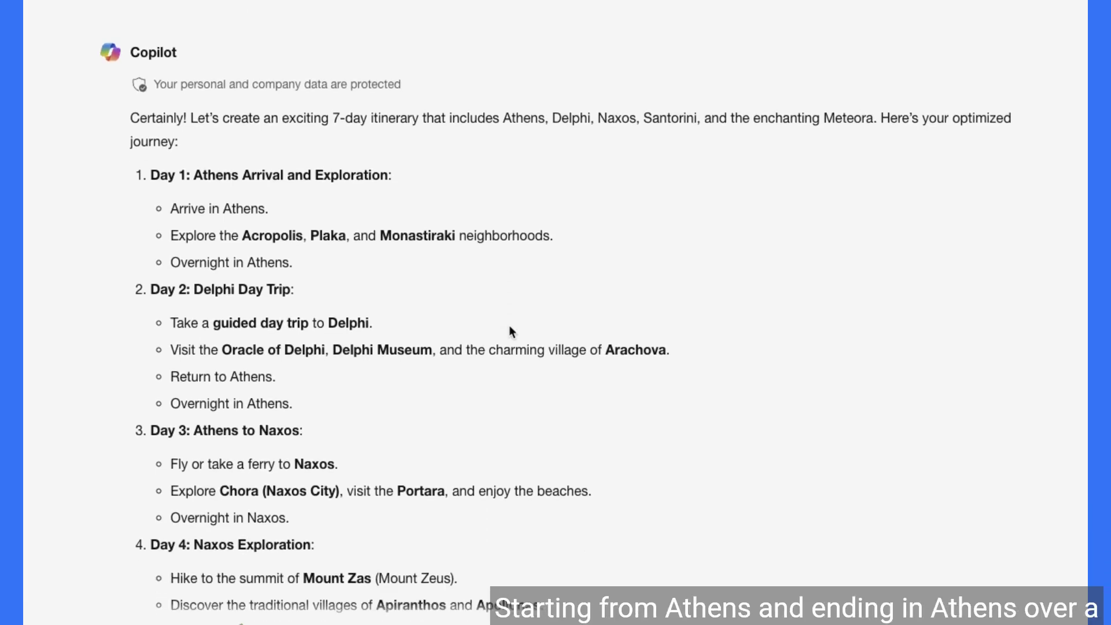
pyautogui.scroll(-2, 510, 331)
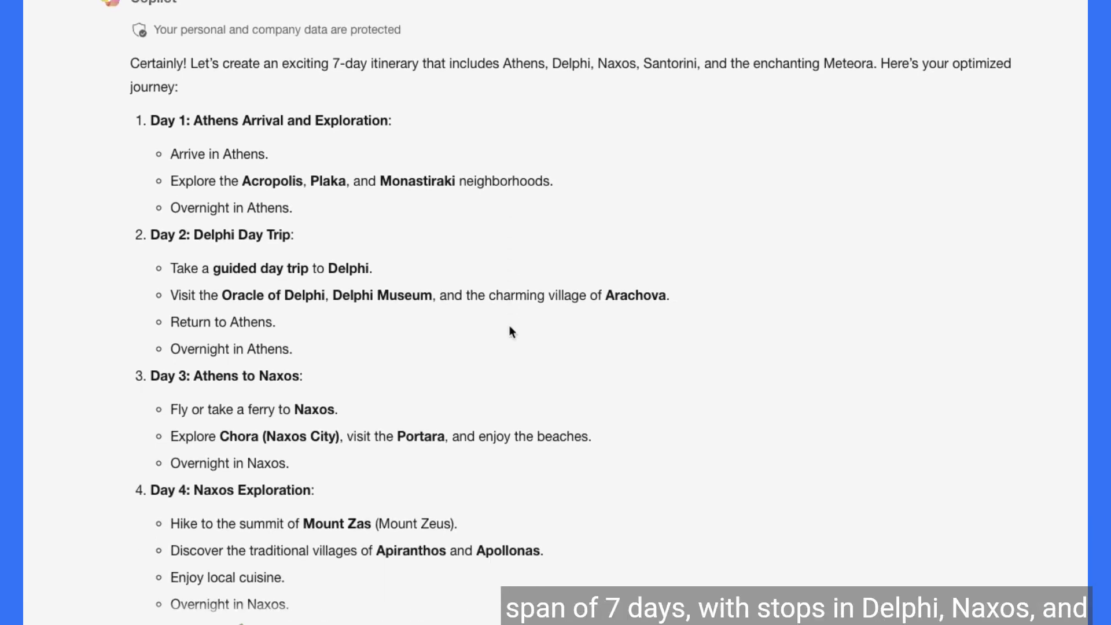
pyautogui.scroll(-1, 511, 331)
pyautogui.scroll(-1, 511, 331)
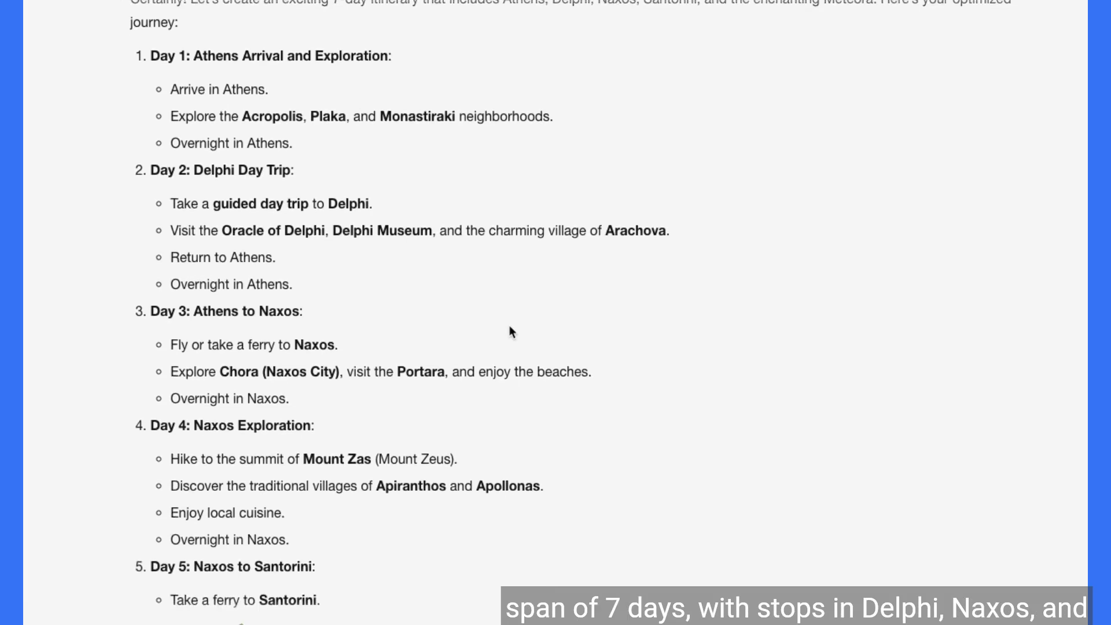
pyautogui.scroll(-1, 511, 331)
pyautogui.scroll(-1, 511, 331)
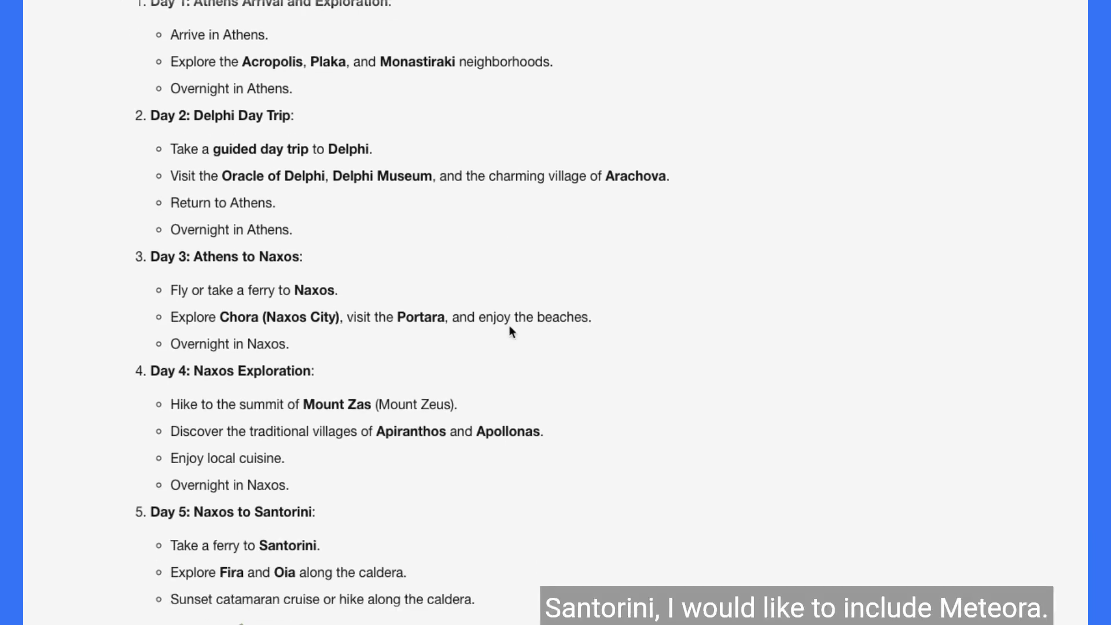
pyautogui.scroll(-1, 509, 327)
pyautogui.scroll(-1, 510, 327)
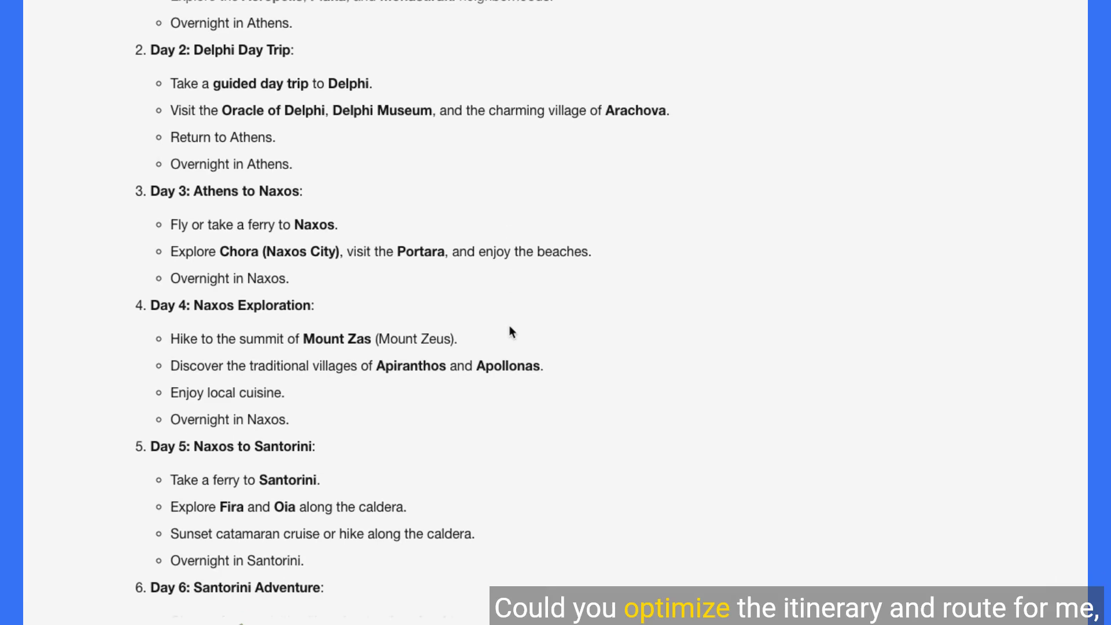
pyautogui.scroll(-2, 510, 328)
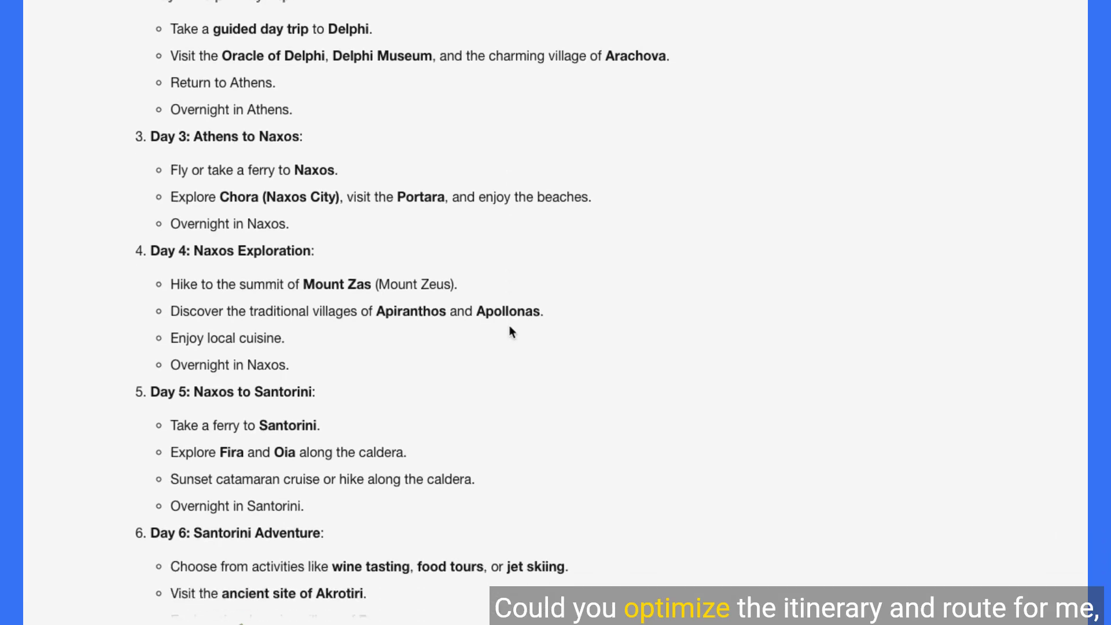
pyautogui.scroll(-1, 511, 331)
pyautogui.scroll(-1, 511, 332)
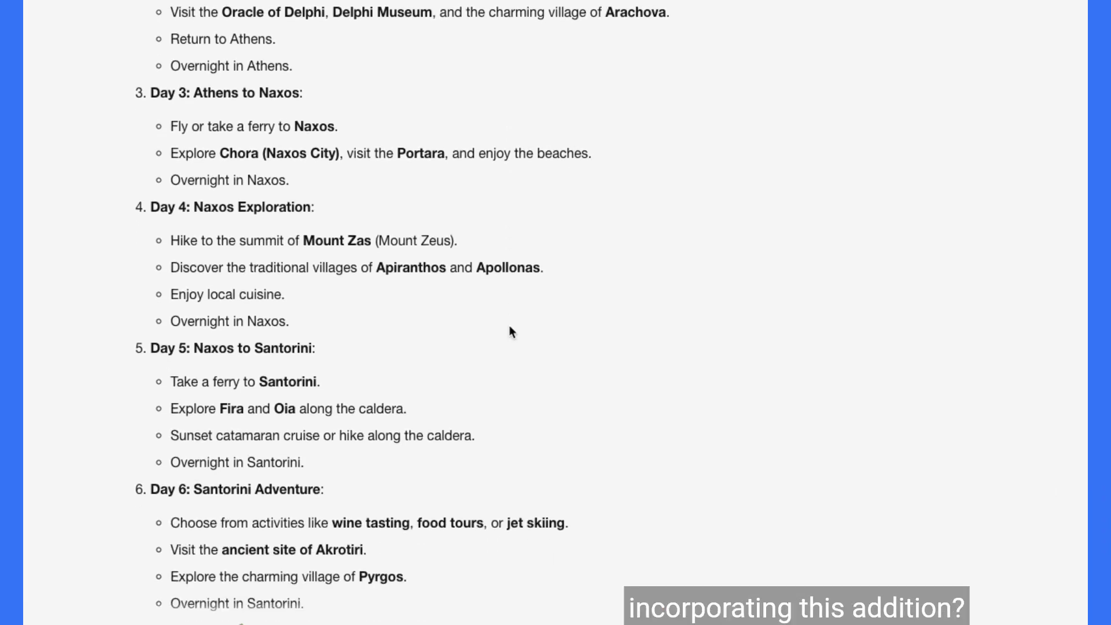
pyautogui.scroll(-1, 510, 331)
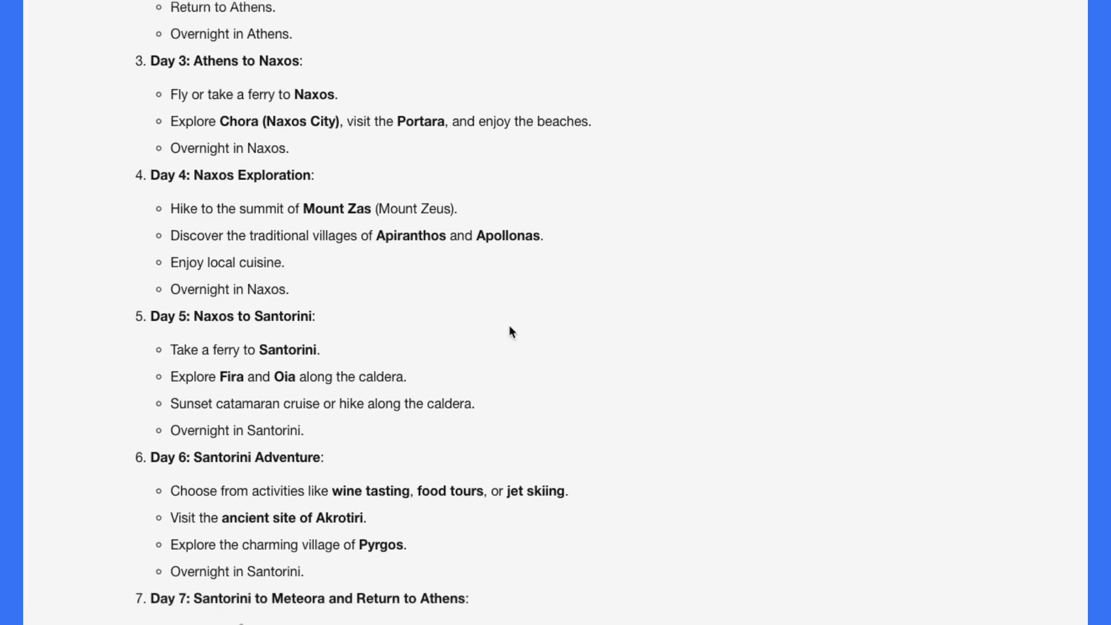
pyautogui.scroll(-1, 510, 329)
pyautogui.scroll(-1, 509, 331)
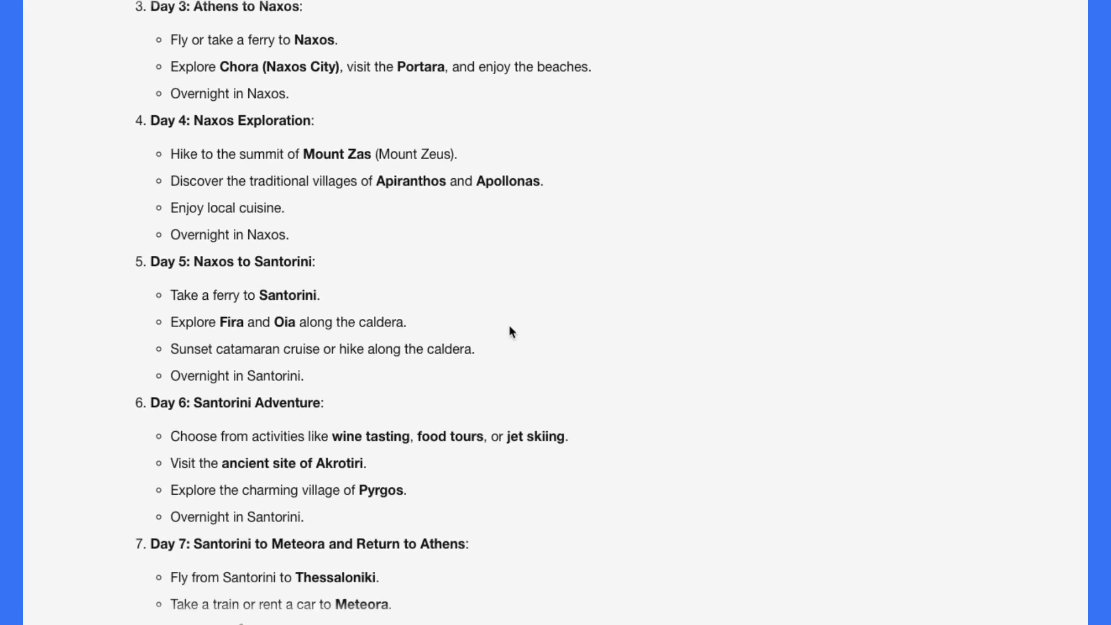
pyautogui.scroll(-1, 510, 331)
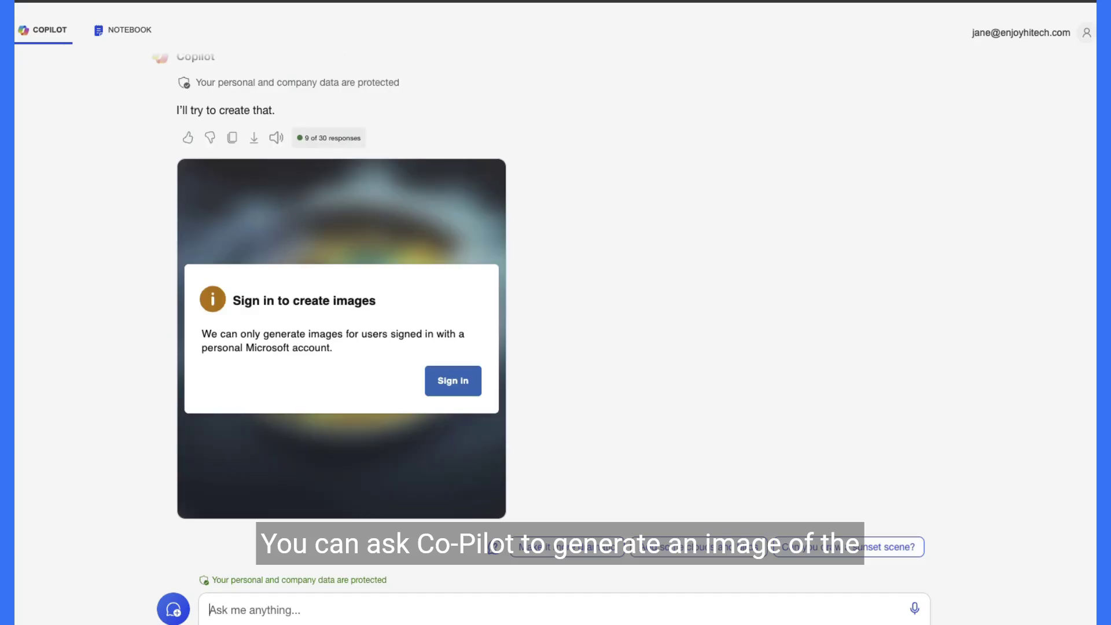
# Begin the Microsoft account sign-in required for creating images and enter the account's e-mail
pyautogui.click(443, 386)
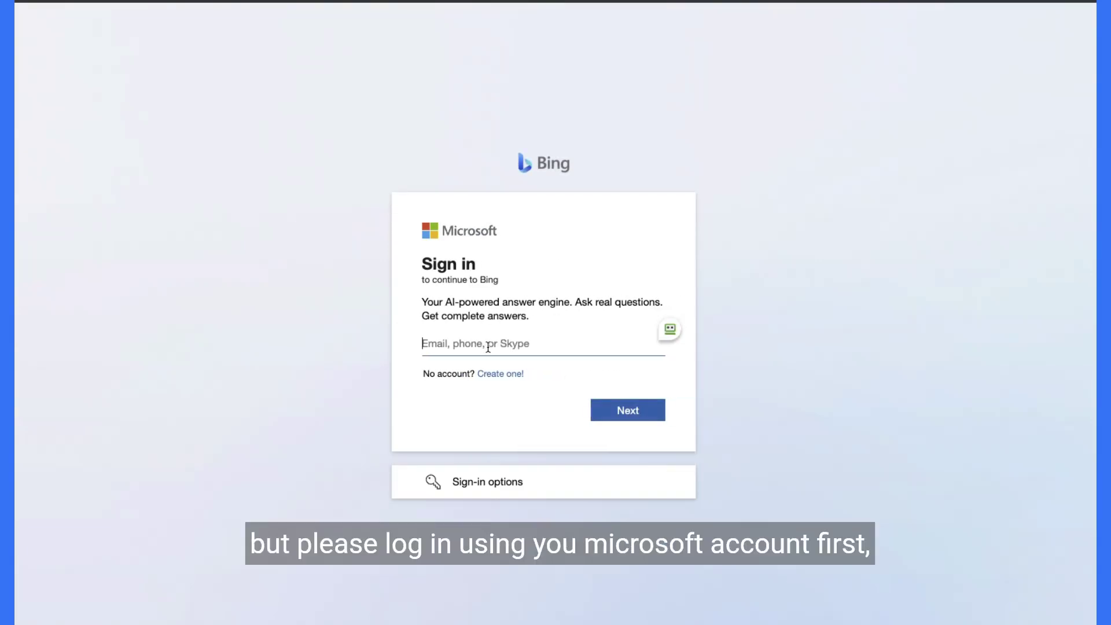
pyautogui.write('jane')
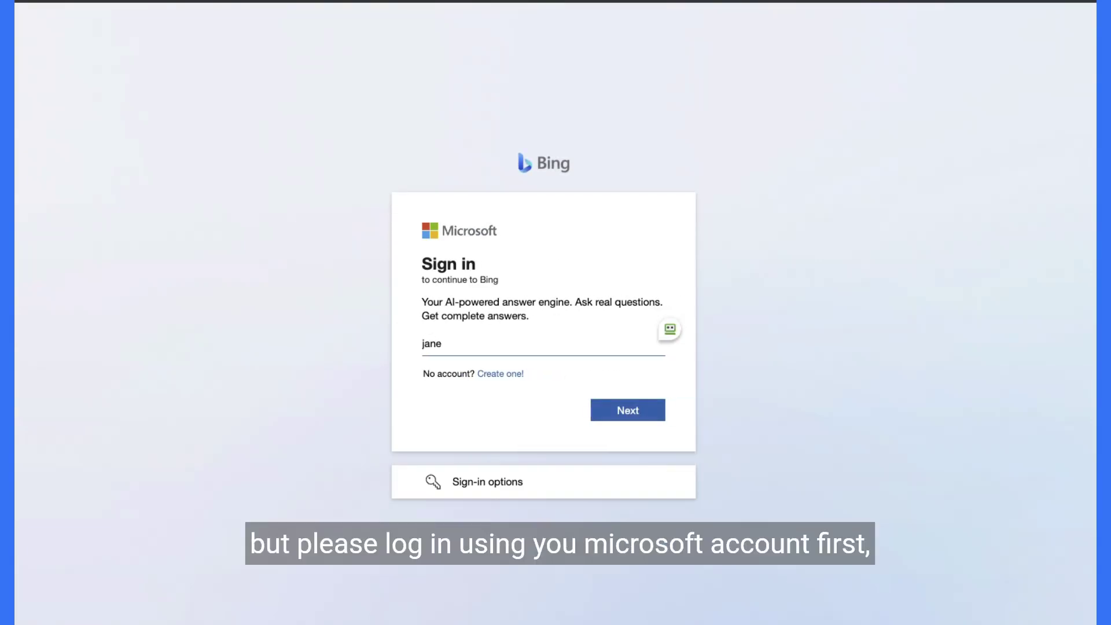
pyautogui.write('.')
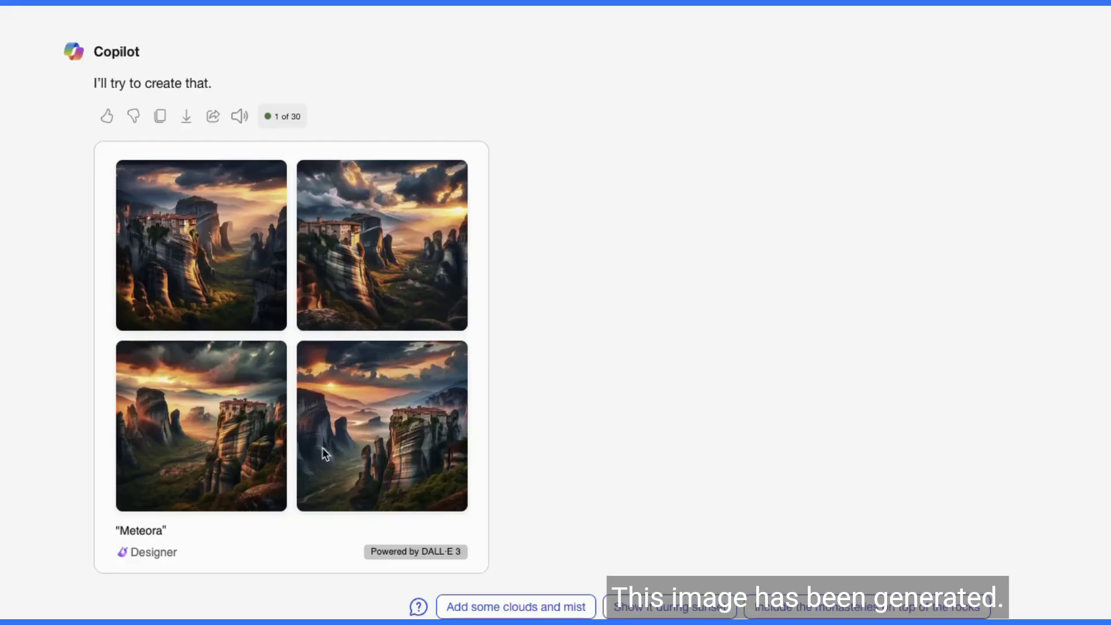
# Restyle the second generated Meteora image as Pixel art and request the suggested "Show it during sunset" variation
pyautogui.click(372, 265)
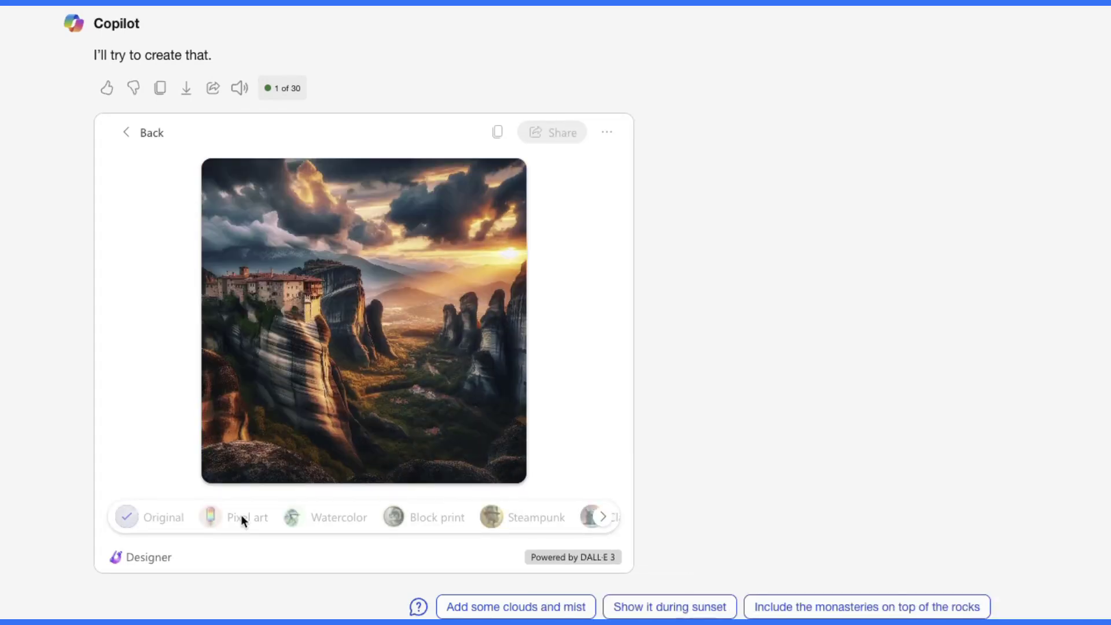
pyautogui.click(241, 520)
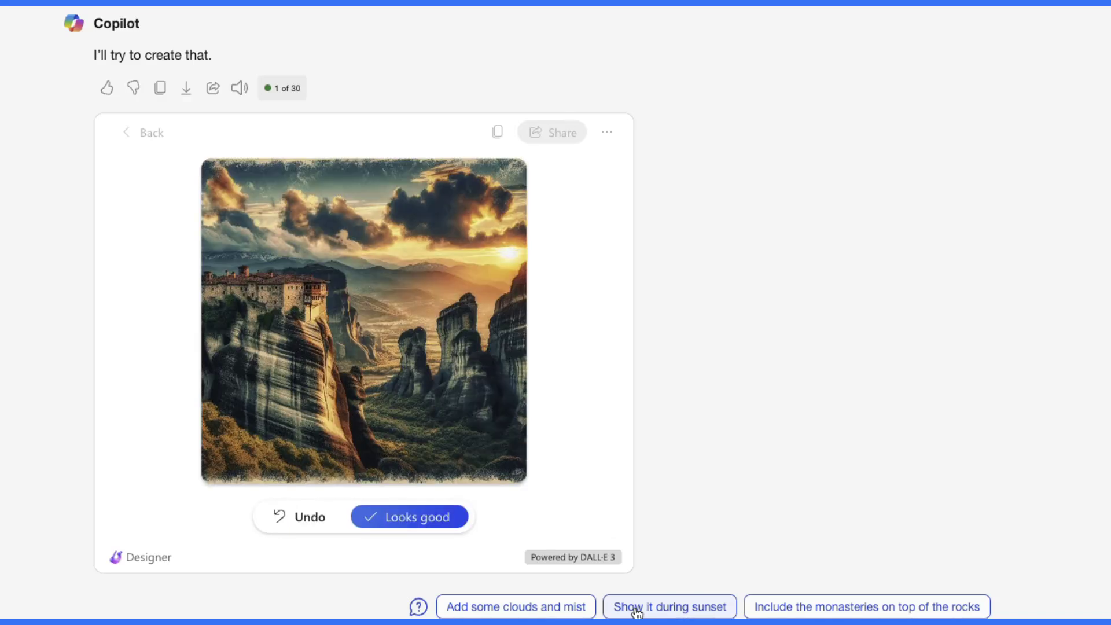
pyautogui.click(636, 607)
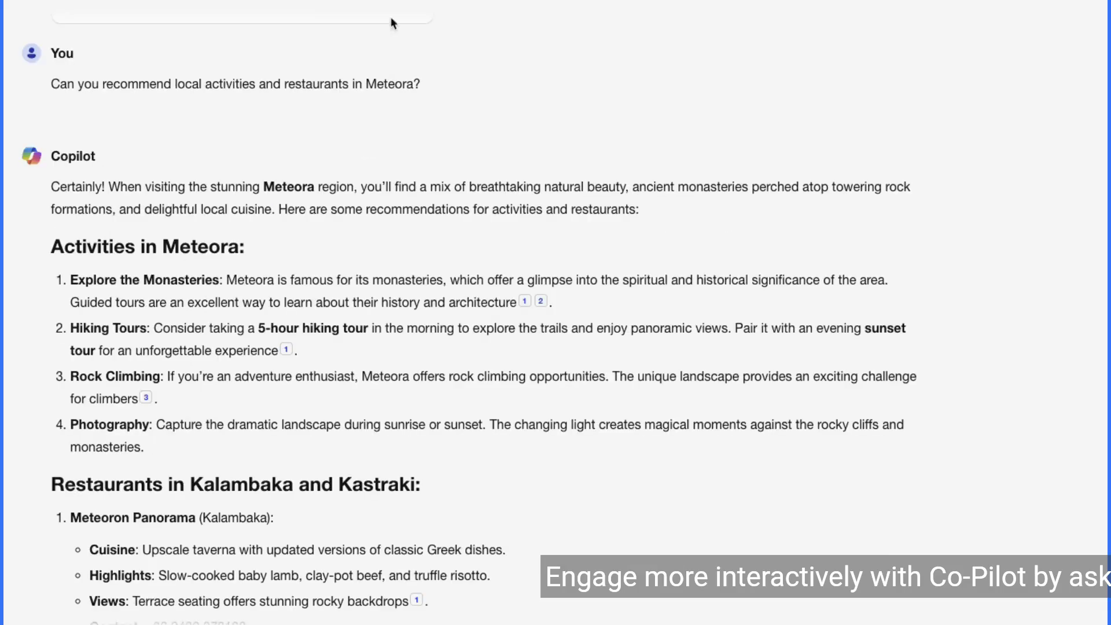
# Ask the suggested follow-up question "What are the best viewpoints in Meteora?" after the activities and restaurants answer
pyautogui.scroll(-3, 542, 362)
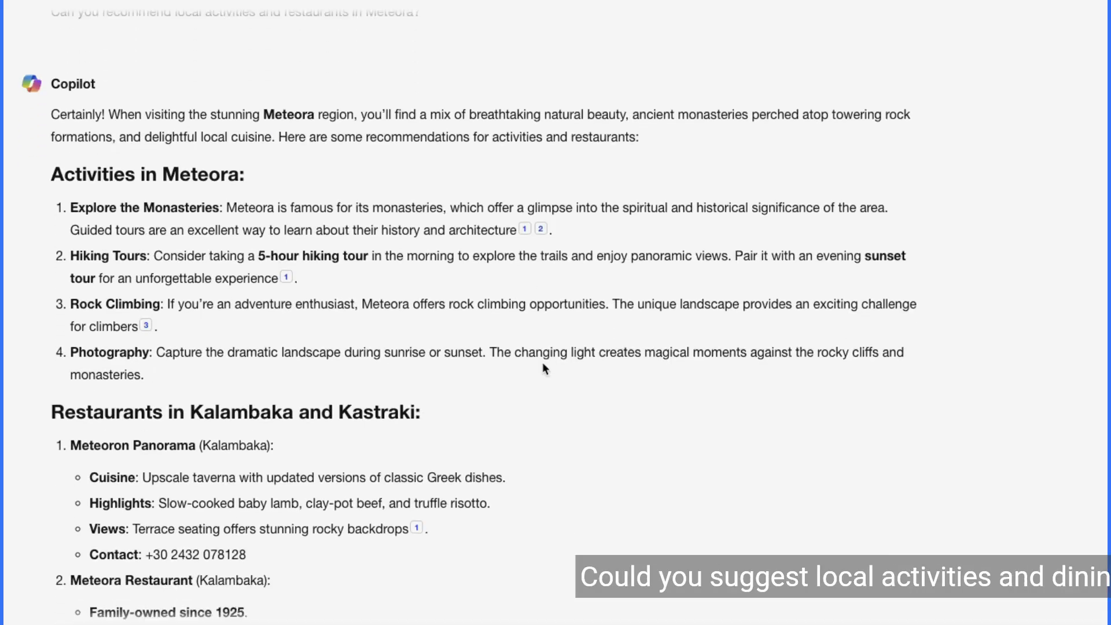
pyautogui.scroll(-3, 542, 364)
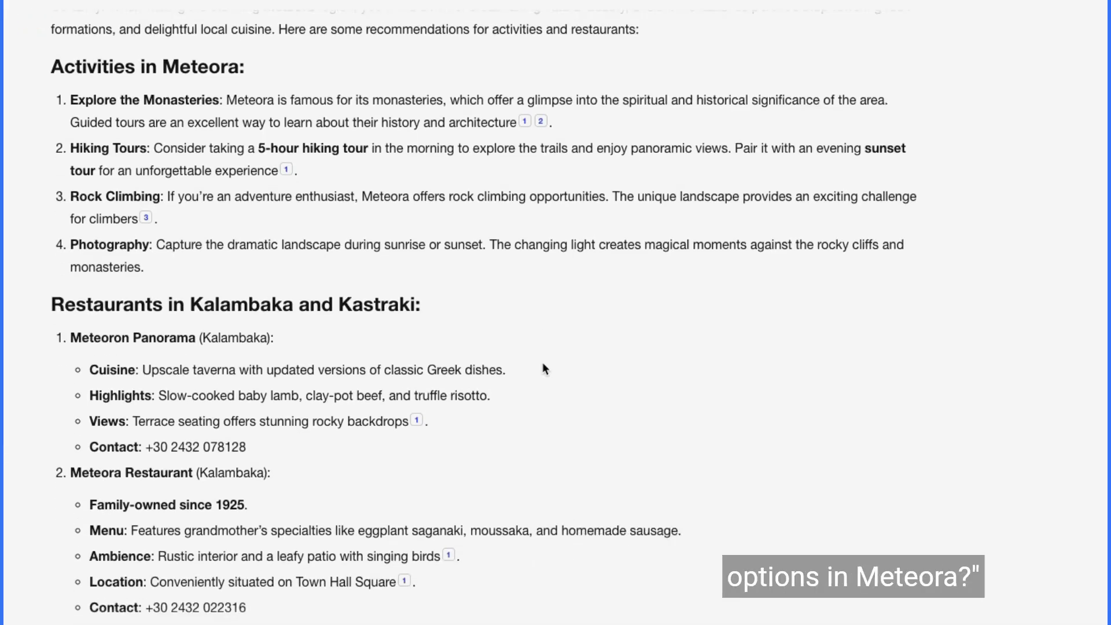
pyautogui.scroll(-3, 543, 363)
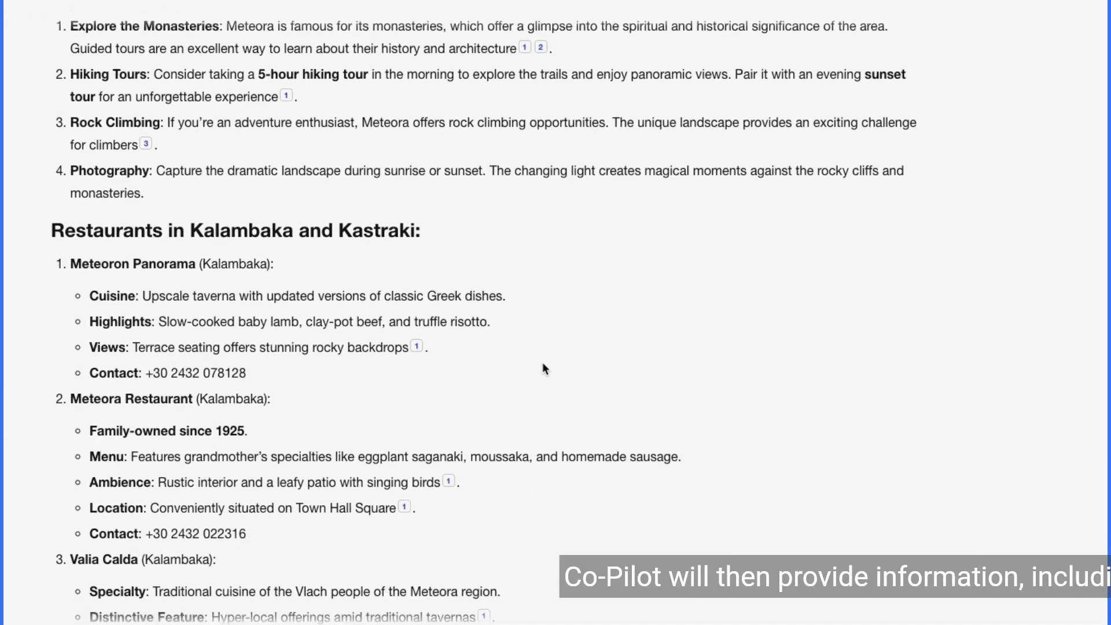
pyautogui.scroll(-5, 542, 368)
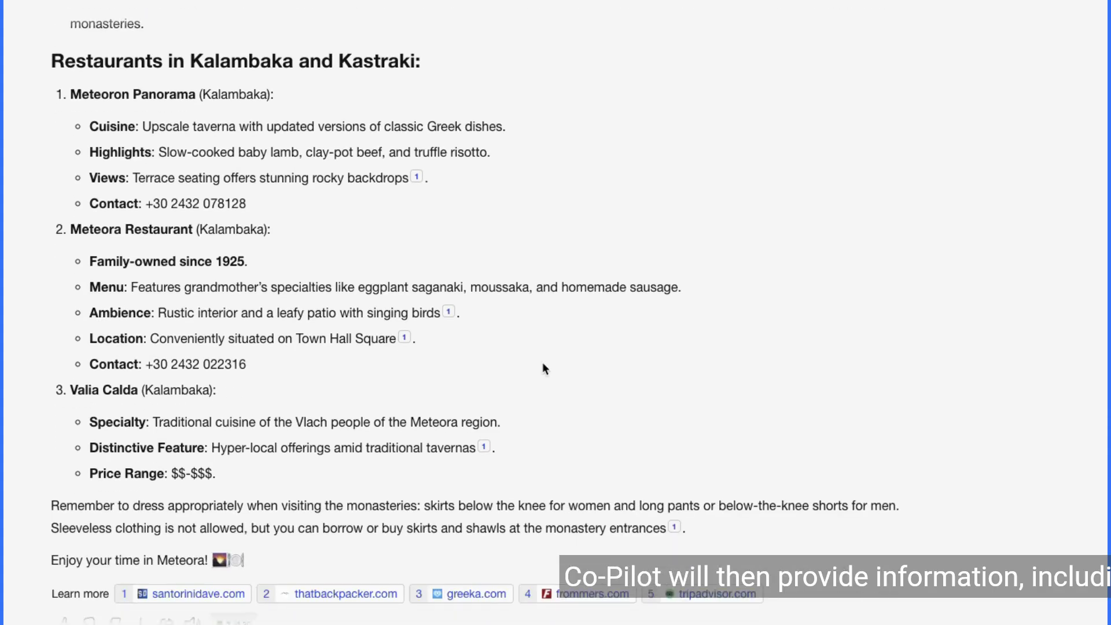
pyautogui.scroll(-2, 545, 368)
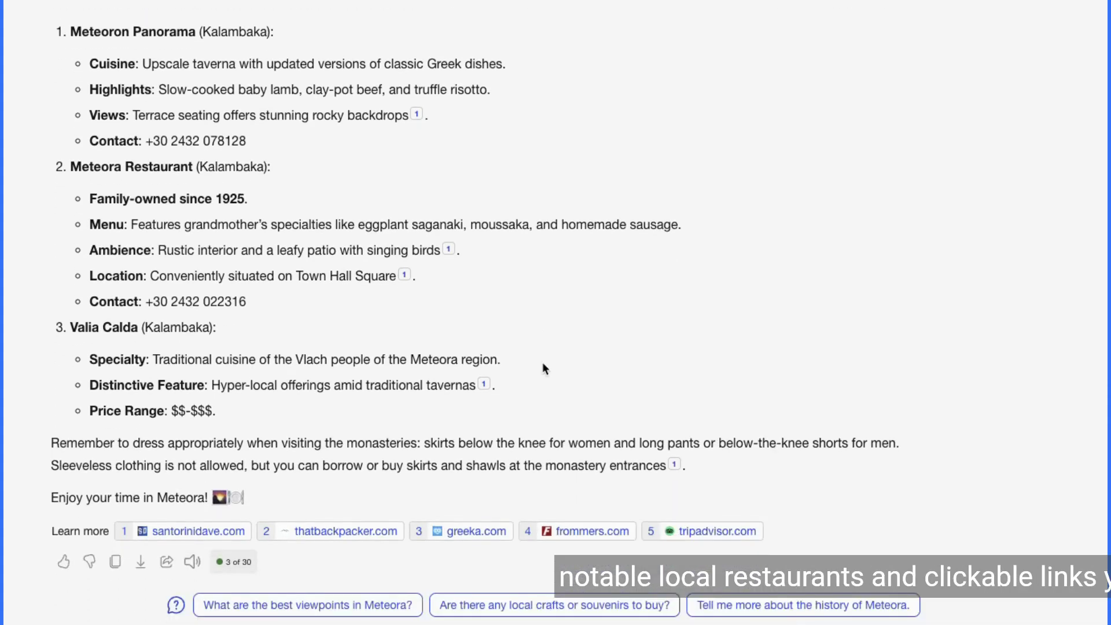
pyautogui.click(401, 604)
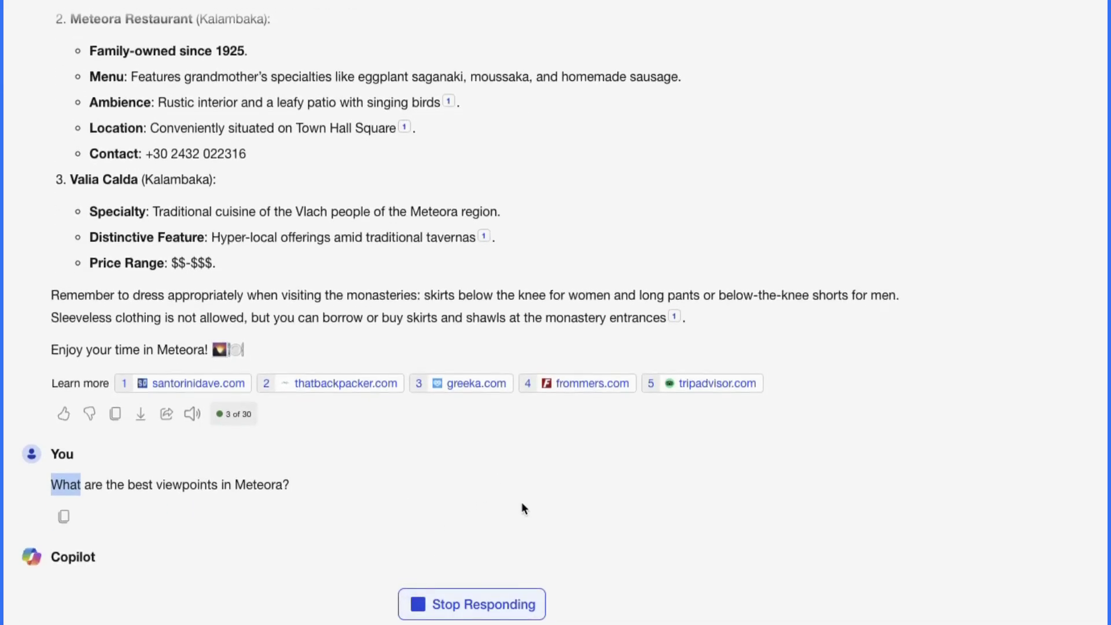